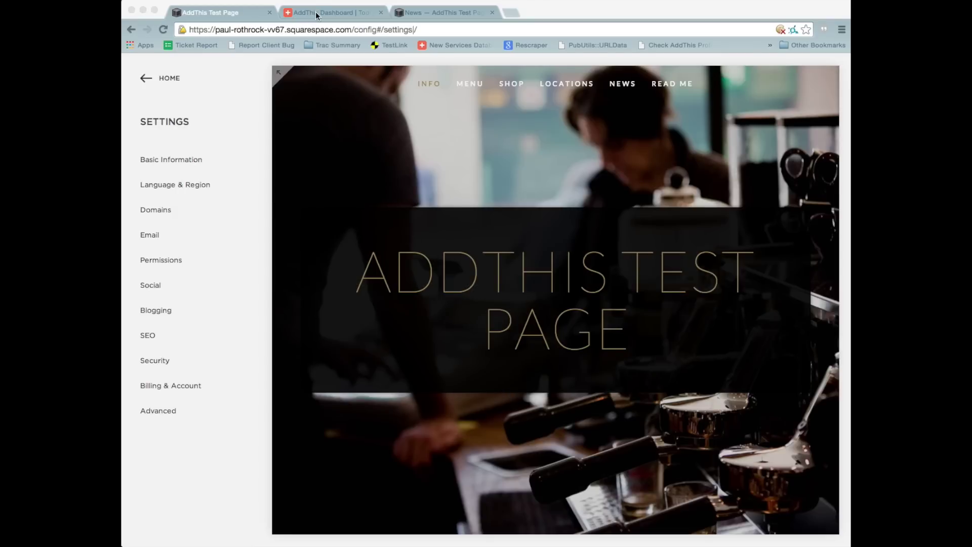
- Copy the Example Profile's site-wide AddThis script from the AddThis Dashboard
{"action": "left_click", "coordinate": [315, 12]}
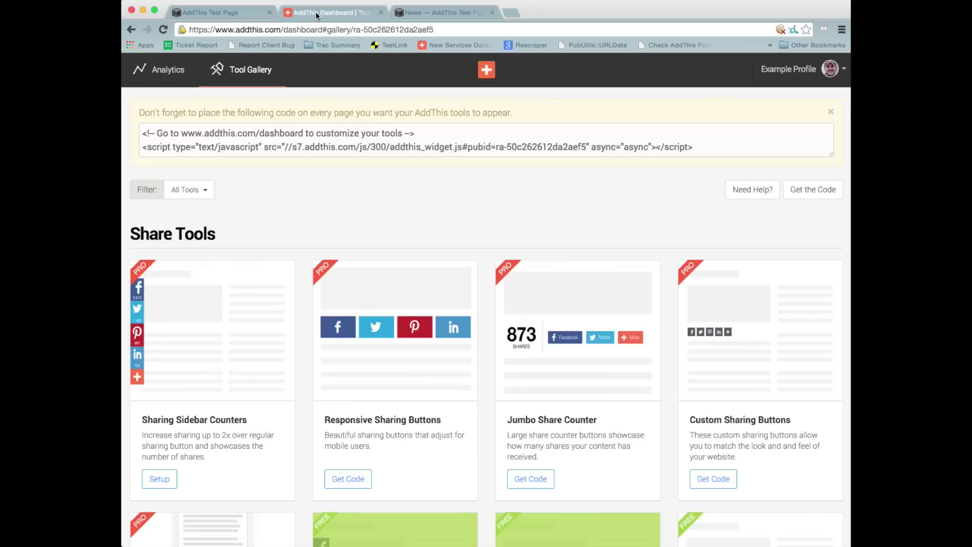
{"action": "left_click", "coordinate": [792, 195]}
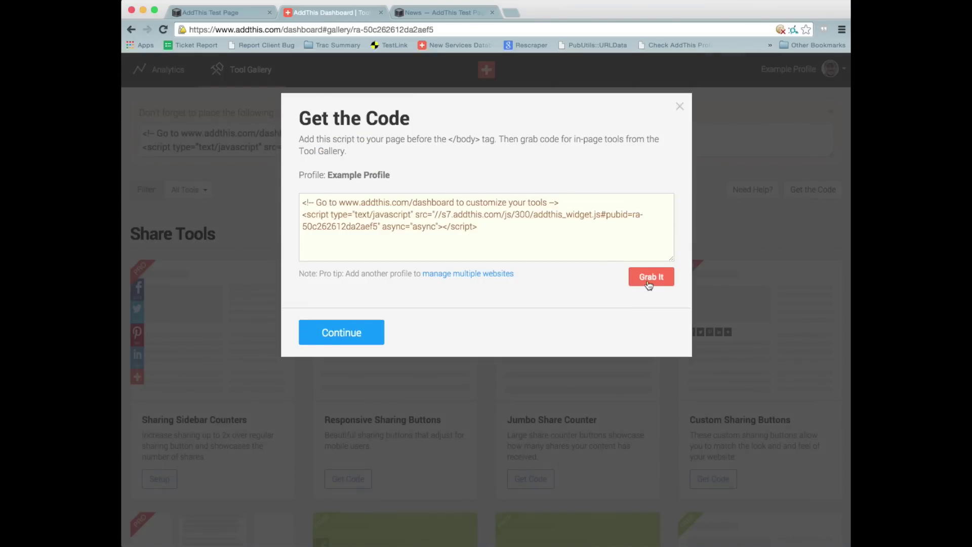
{"action": "left_click", "coordinate": [650, 276]}
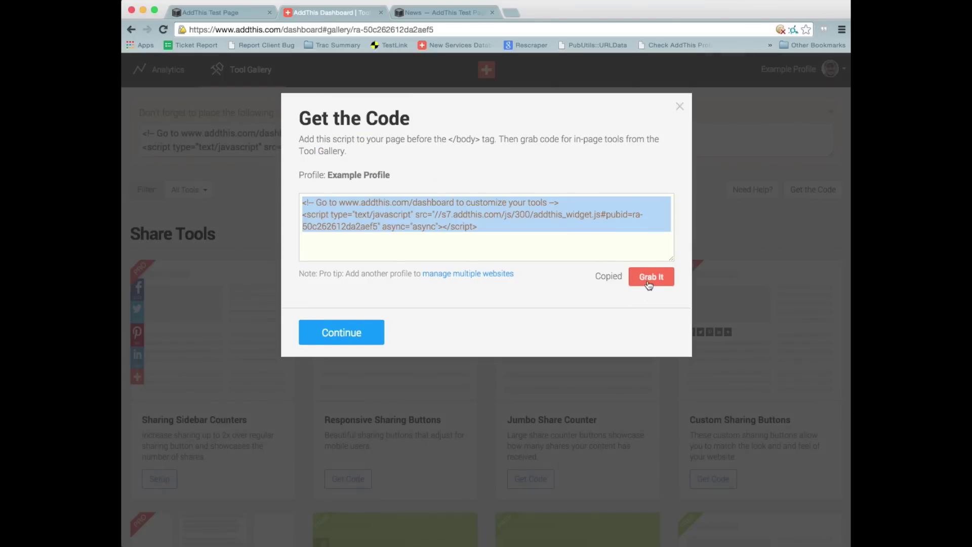
{"action": "left_click", "coordinate": [228, 12]}
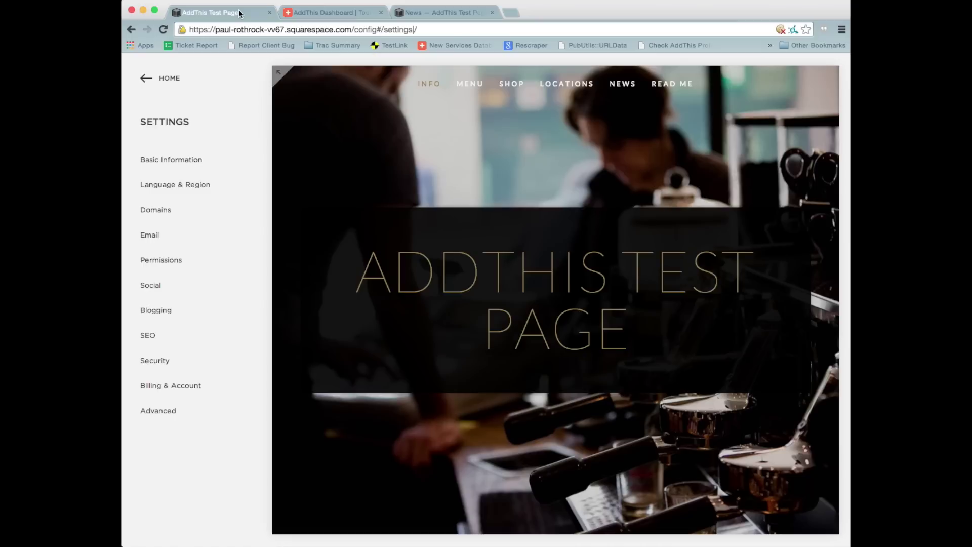
- Paste the AddThis script into the site-wide Footer code injection and save it
{"action": "left_click", "coordinate": [185, 411]}
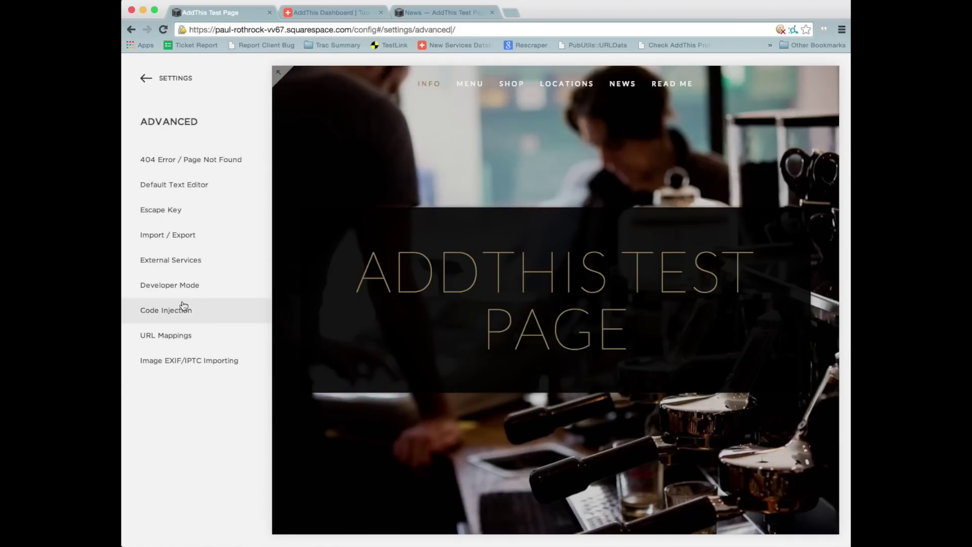
{"action": "left_click", "coordinate": [165, 310]}
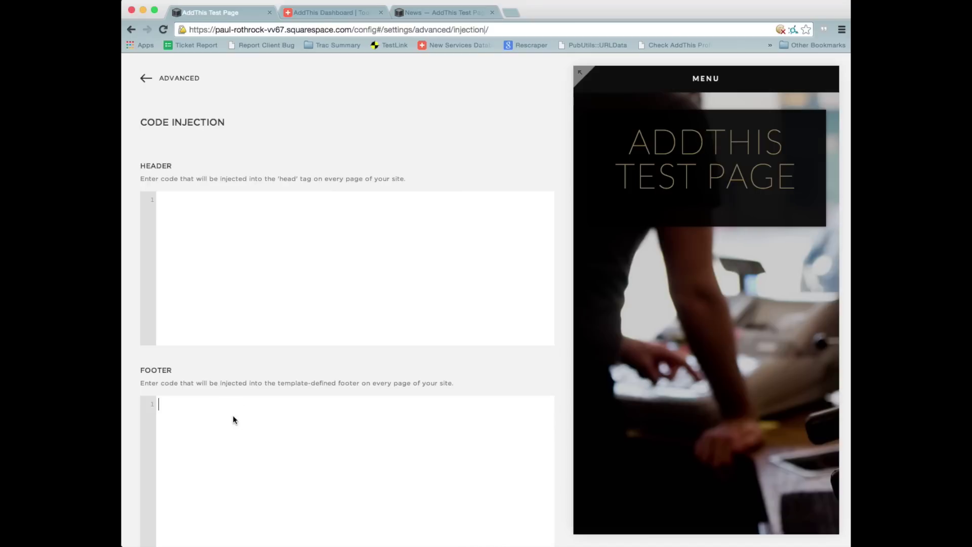
{"action": "left_click", "coordinate": [233, 419]}
{"action": "key", "text": "ctrl+v"}
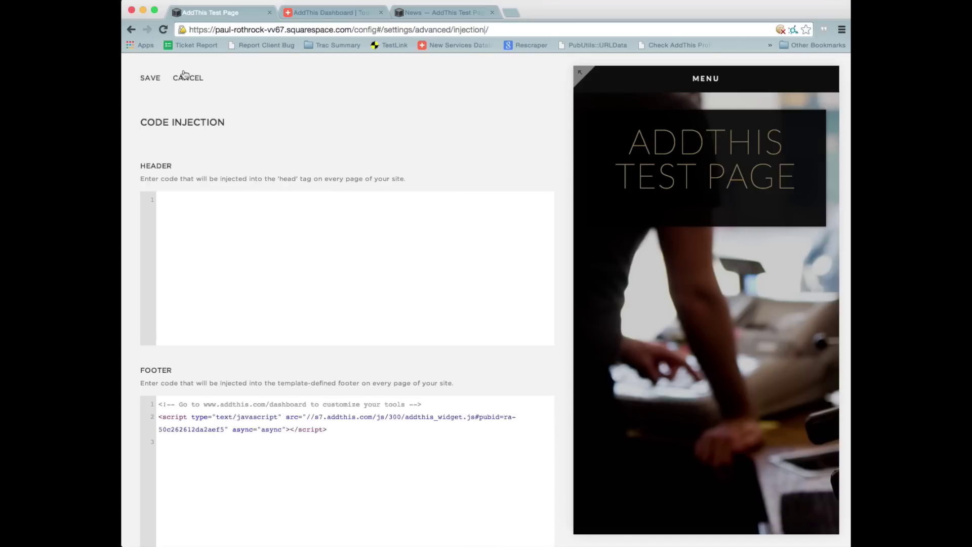
{"action": "left_click", "coordinate": [145, 81]}
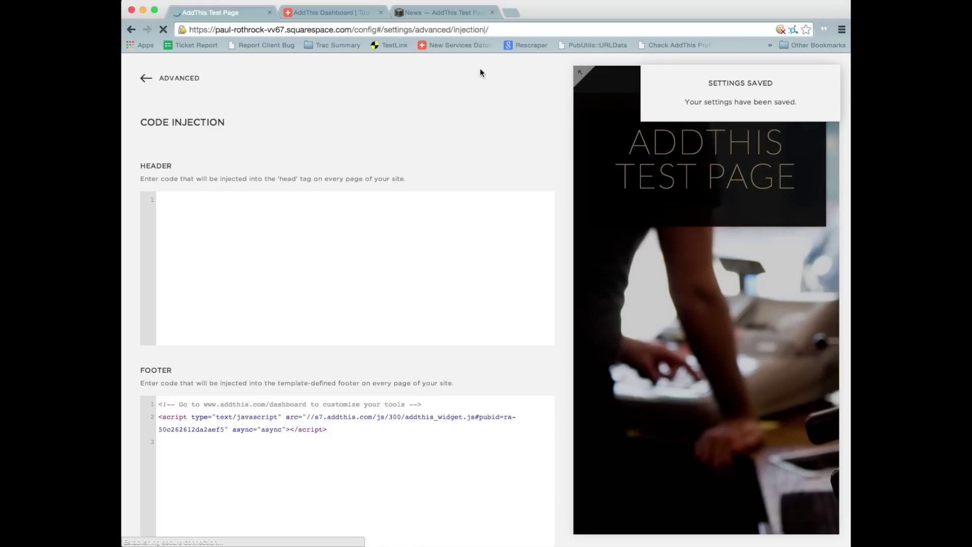
{"action": "left_click", "coordinate": [146, 79]}
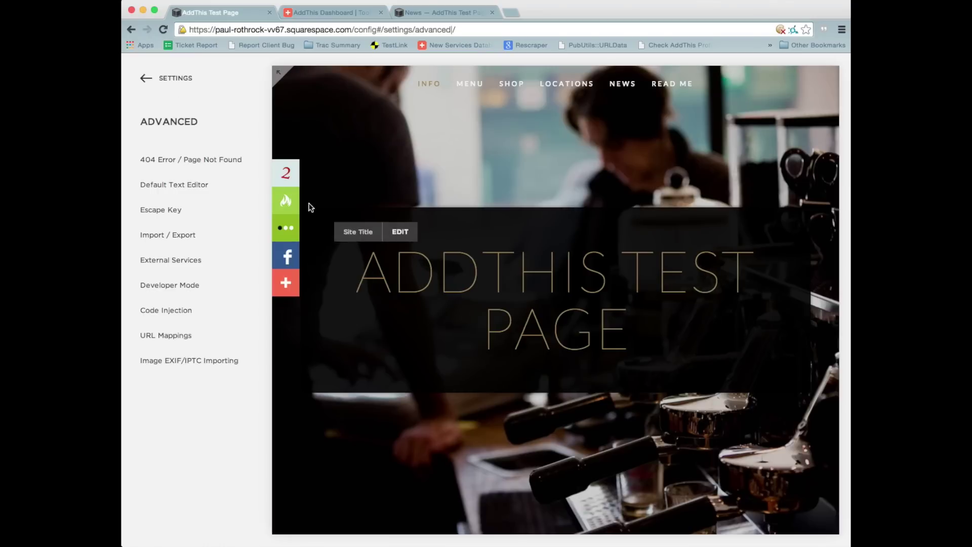
- Select the Sharing Buttons share-toolbox embed code in the AddThis Dashboard
{"action": "mouse_move", "coordinate": [554, 300]}
{"action": "left_click", "coordinate": [352, 13]}
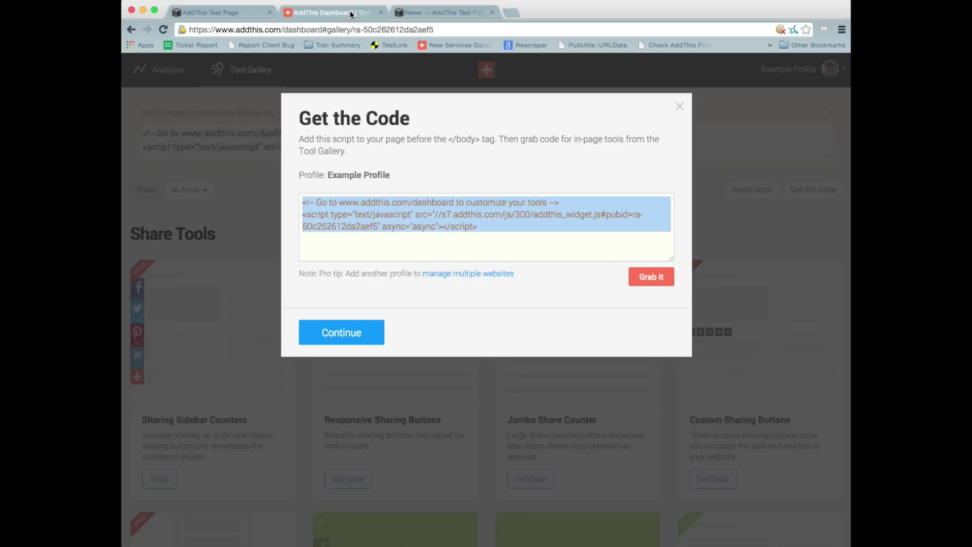
{"action": "left_click", "coordinate": [341, 332]}
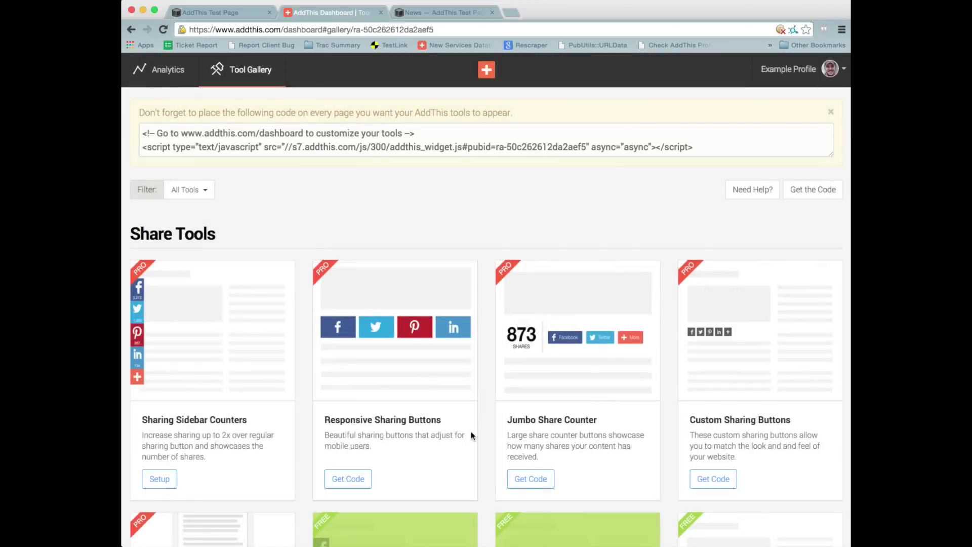
{"action": "scroll", "coordinate": [471, 430], "scroll_direction": "down", "scroll_amount": 5}
{"action": "left_click", "coordinate": [627, 494]}
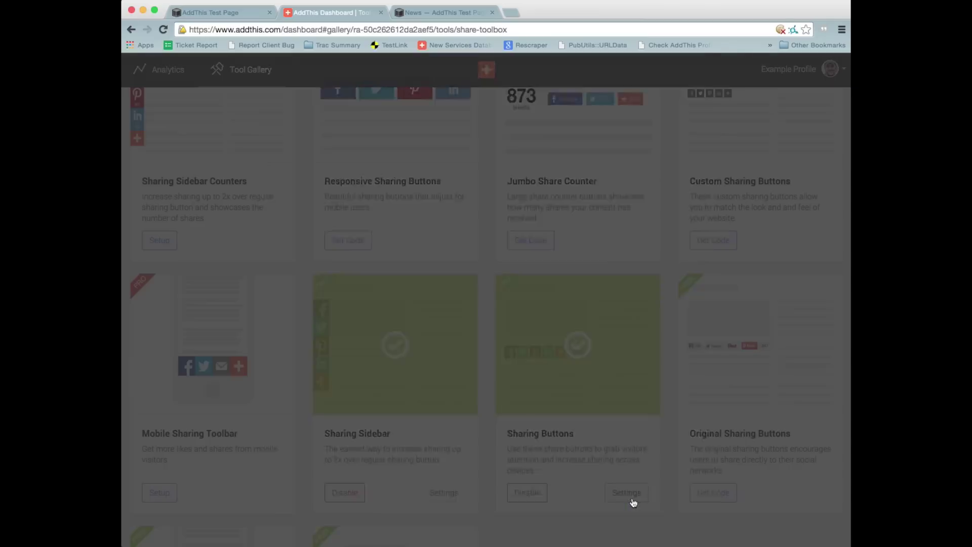
{"action": "scroll", "coordinate": [589, 393], "scroll_direction": "down", "scroll_amount": 5}
{"action": "scroll", "coordinate": [590, 393], "scroll_direction": "down", "scroll_amount": 2}
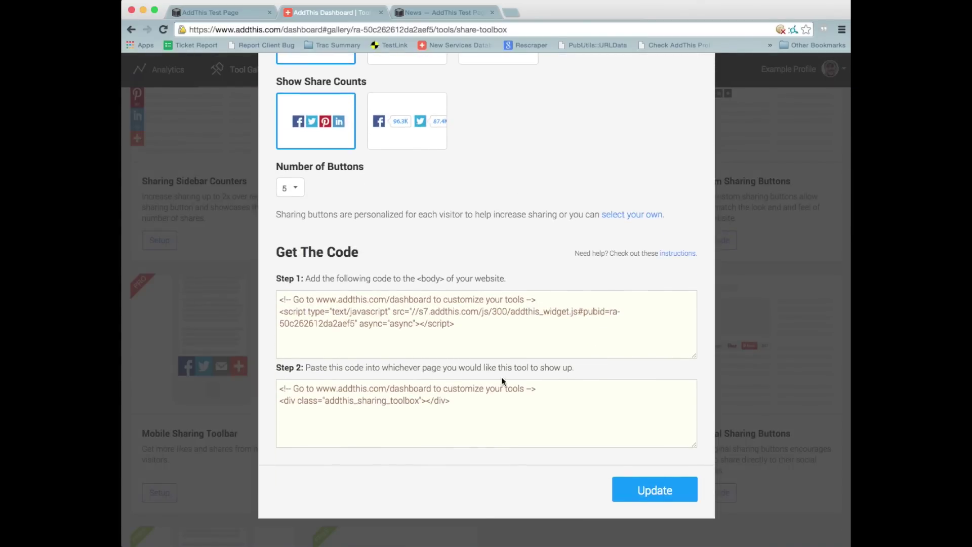
{"action": "left_click", "coordinate": [495, 403]}
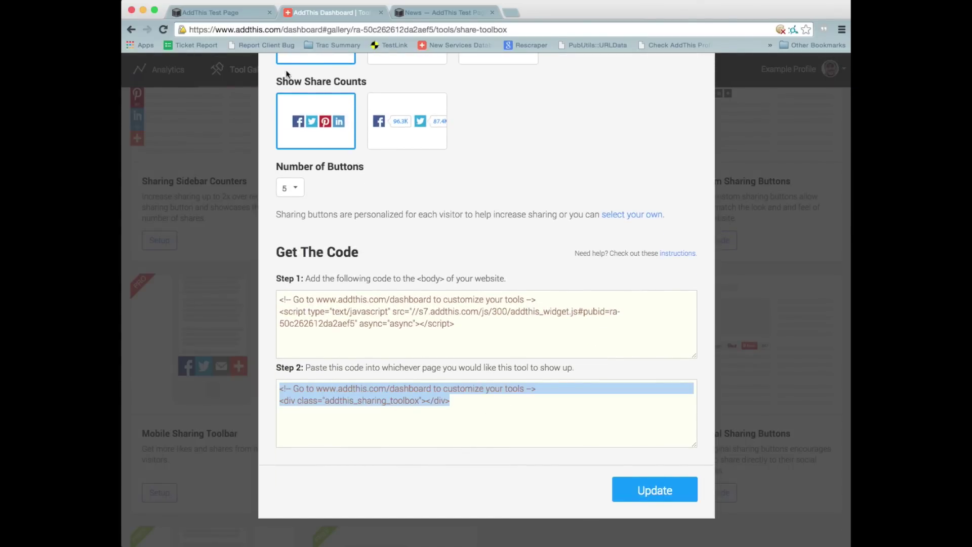
- Bring up the News blog's advanced configuration in Squarespace
{"action": "left_click", "coordinate": [212, 12]}
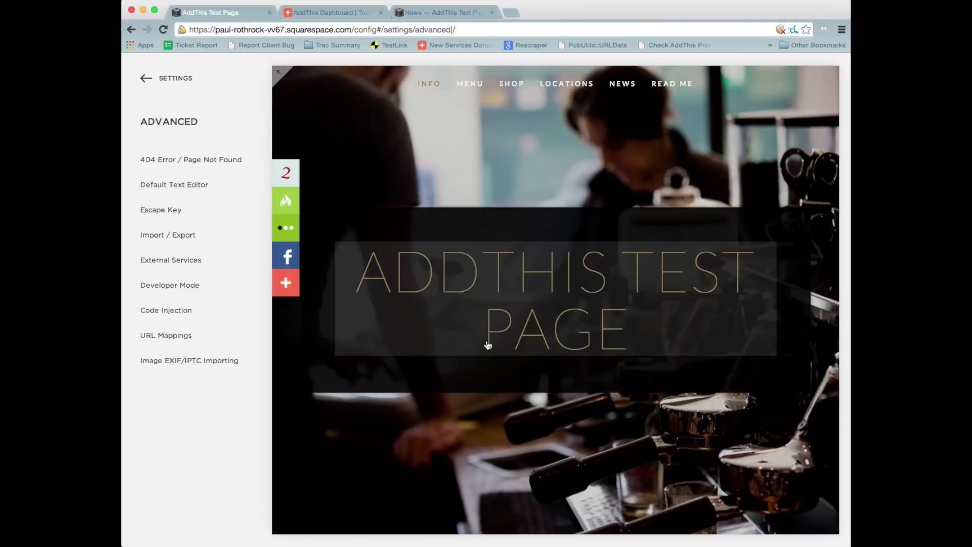
{"action": "left_click", "coordinate": [622, 84]}
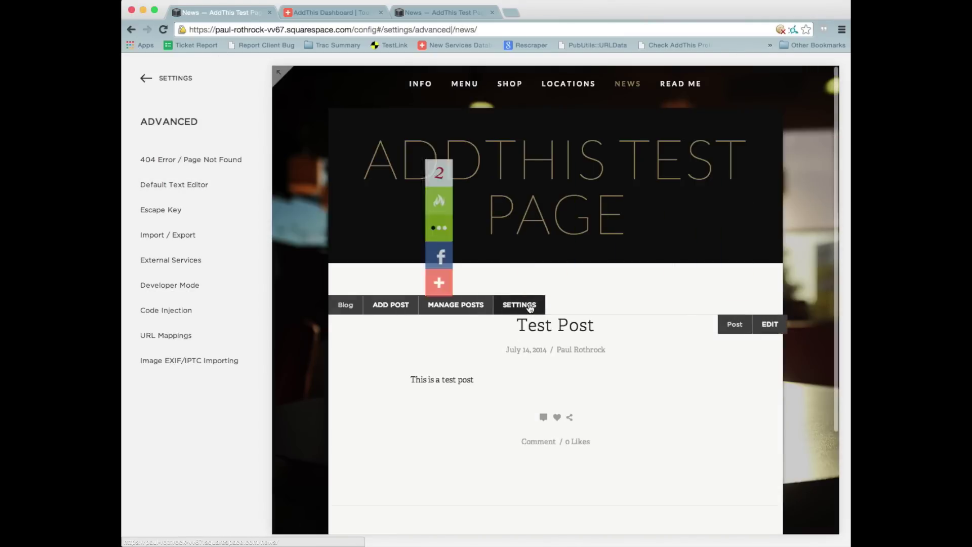
{"action": "left_click", "coordinate": [500, 304]}
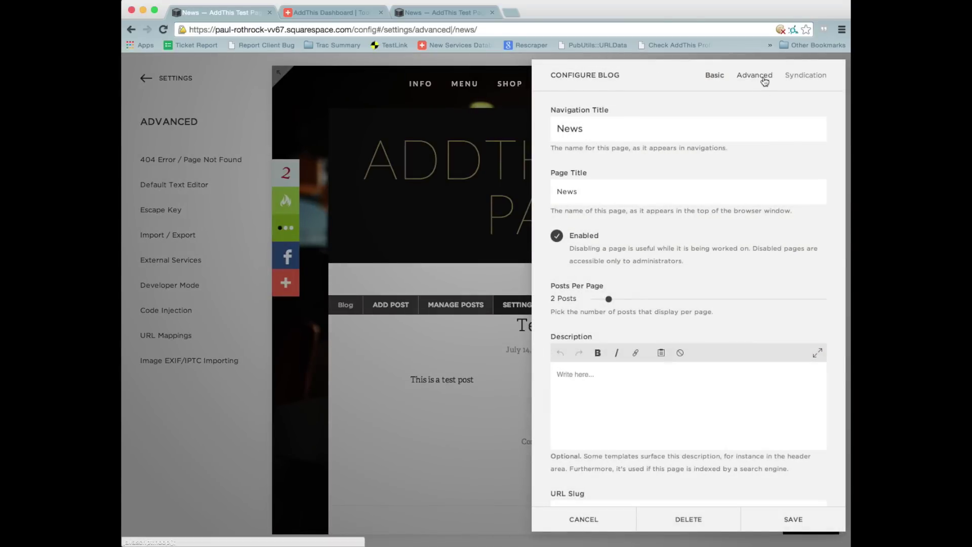
{"action": "left_click", "coordinate": [753, 75]}
{"action": "scroll", "coordinate": [692, 379], "scroll_direction": "down", "scroll_amount": 5}
{"action": "scroll", "coordinate": [692, 393], "scroll_direction": "down", "scroll_amount": 1}
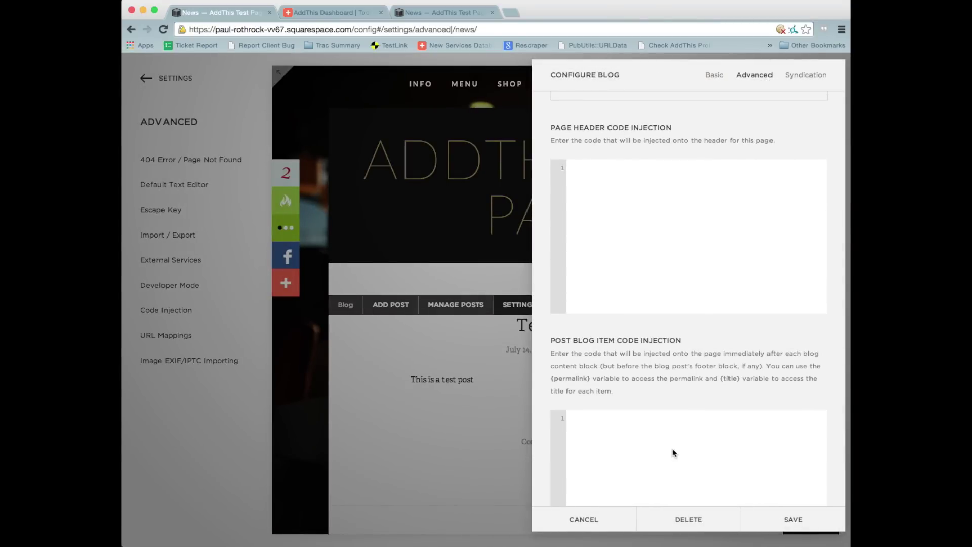
- Paste the share-toolbox div with data-url {permalink} and data-title {title} into Post Blog Item Code Injection, then save
{"action": "left_click", "coordinate": [672, 453]}
{"action": "key", "text": "super+v"}
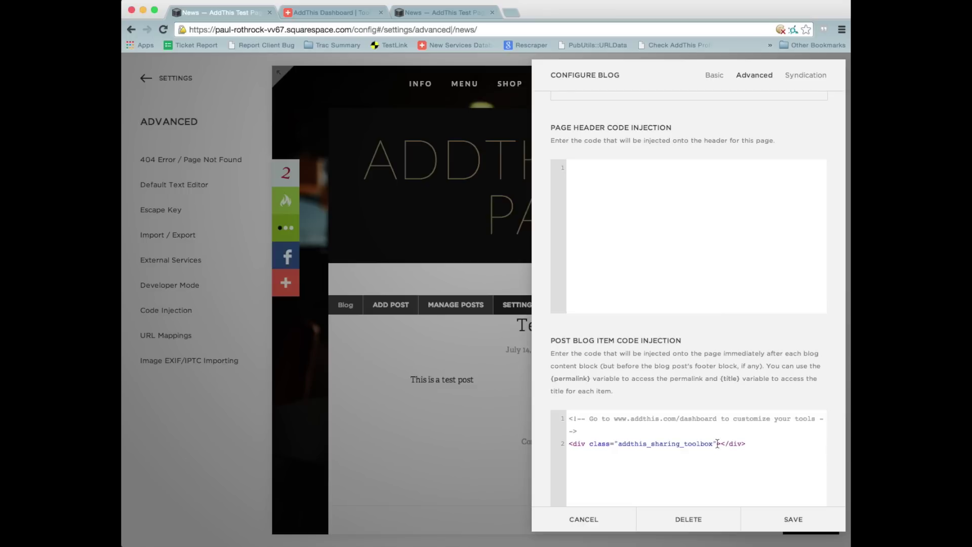
{"action": "type", "text": "data-url=\"{"}
{"action": "type", "text": "permalink}\" d"}
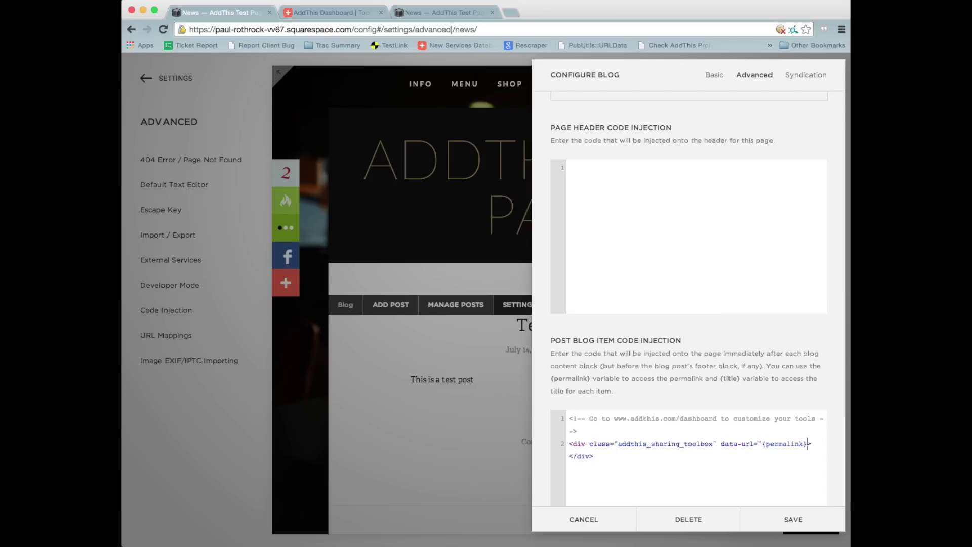
{"action": "type", "text": "ata-title="}
{"action": "type", "text": "\"{title"}
{"action": "type", "text": "}\""}
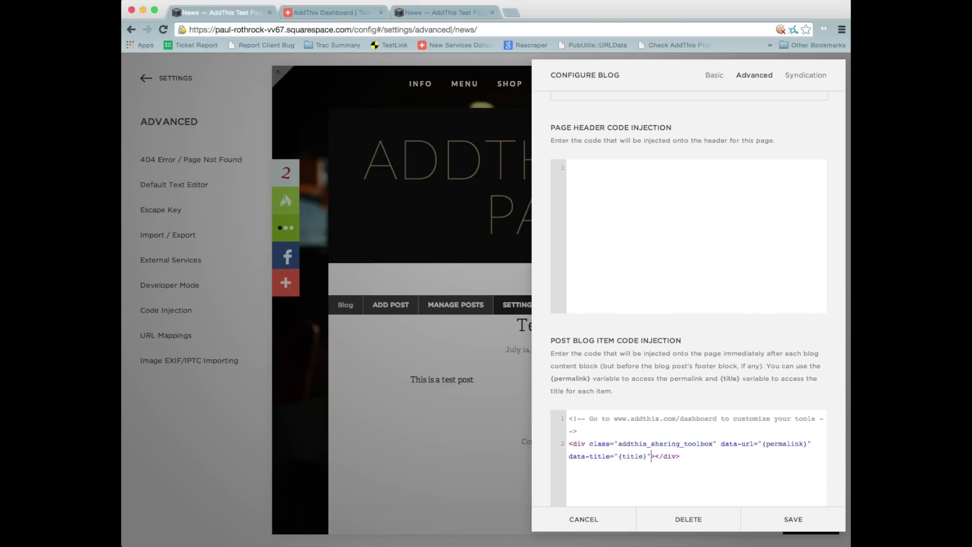
{"action": "left_click", "coordinate": [791, 520]}
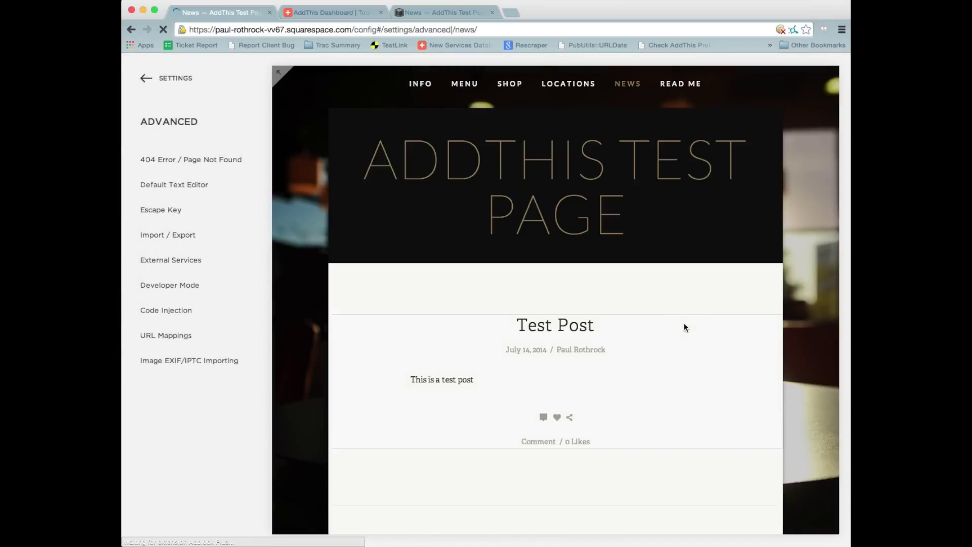